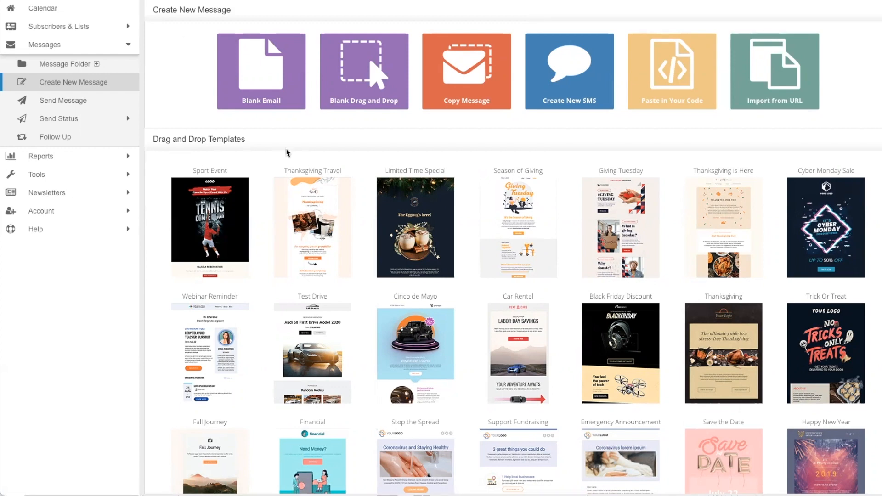
# - Create a new message from the Webinar Reminder drag-and-drop template
pyautogui.scroll(-3, 286, 152)
pyautogui.scroll(-1, 286, 152)
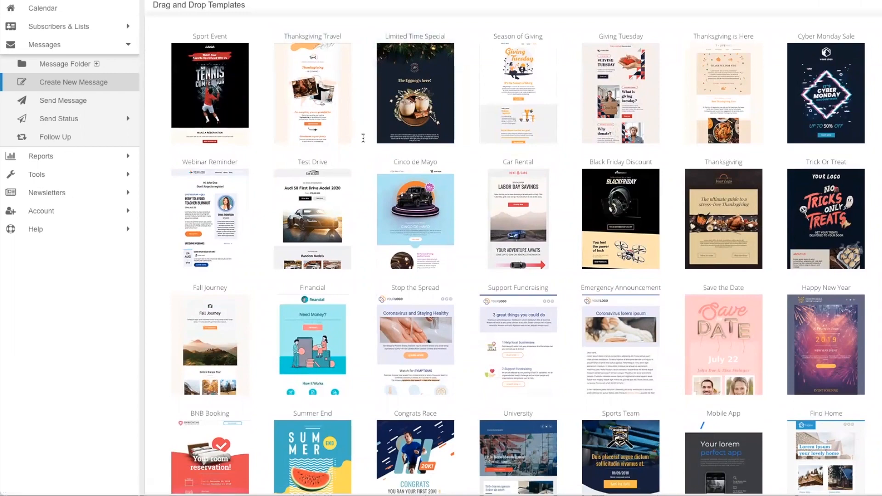
pyautogui.scroll(3, 363, 138)
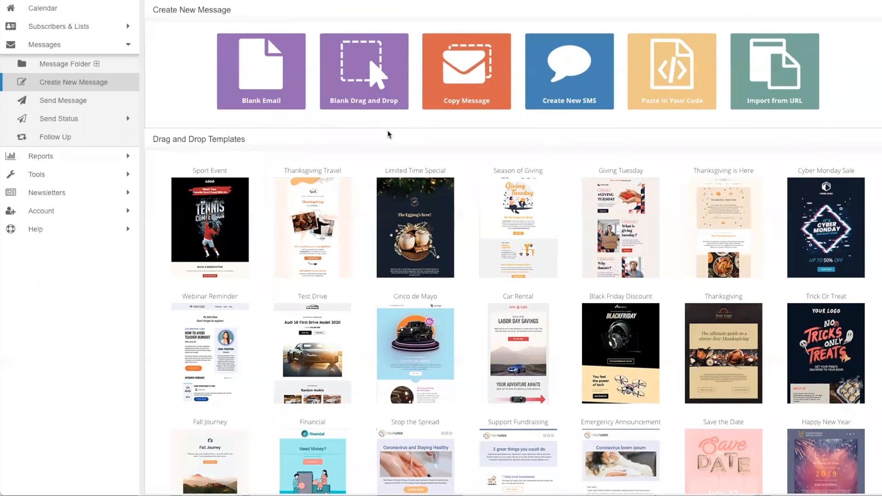
pyautogui.scroll(-1, 387, 130)
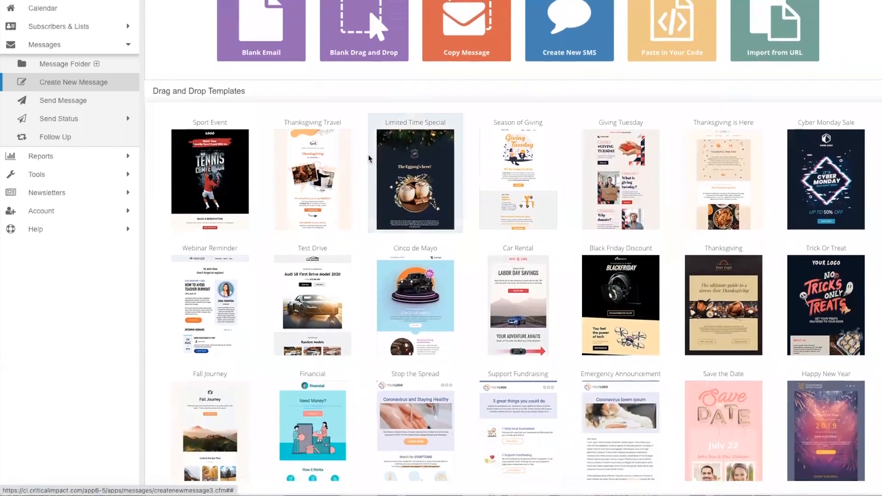
pyautogui.click(209, 309)
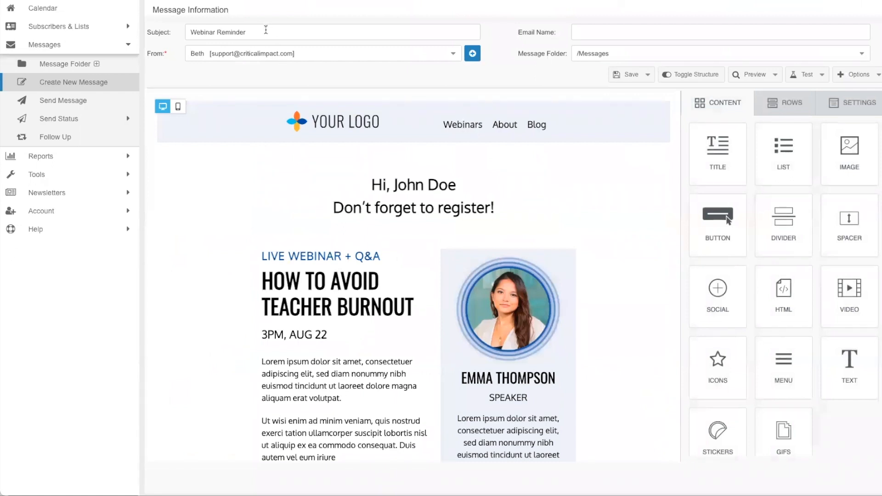
pyautogui.click(591, 31)
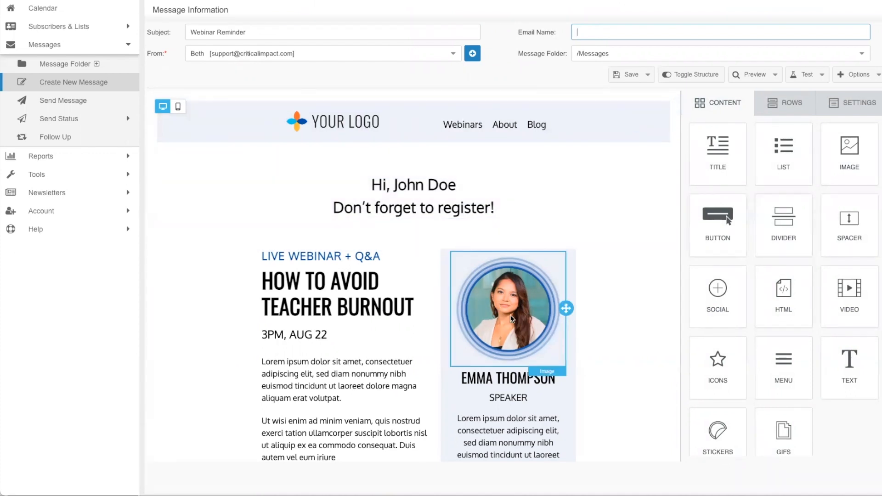
# - Replace the speaker photo with webinar-host.png and enter the new speaker's first name in the heading below it
pyautogui.click(513, 323)
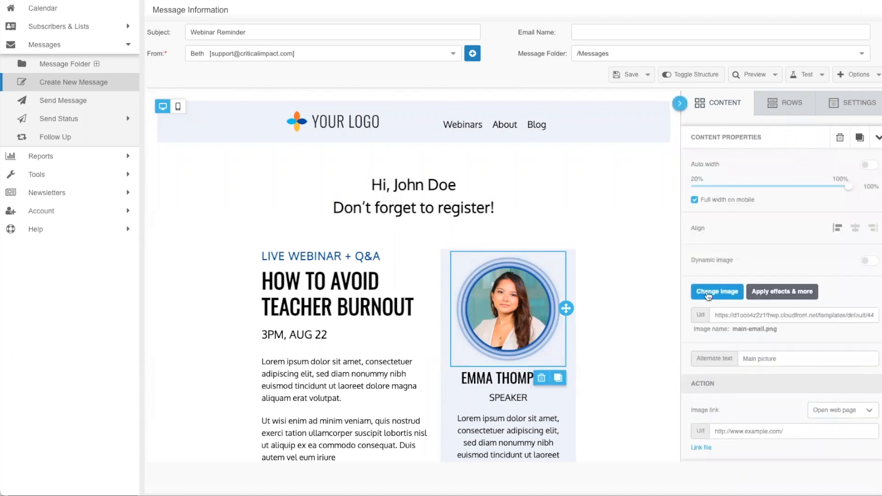
pyautogui.click(705, 291)
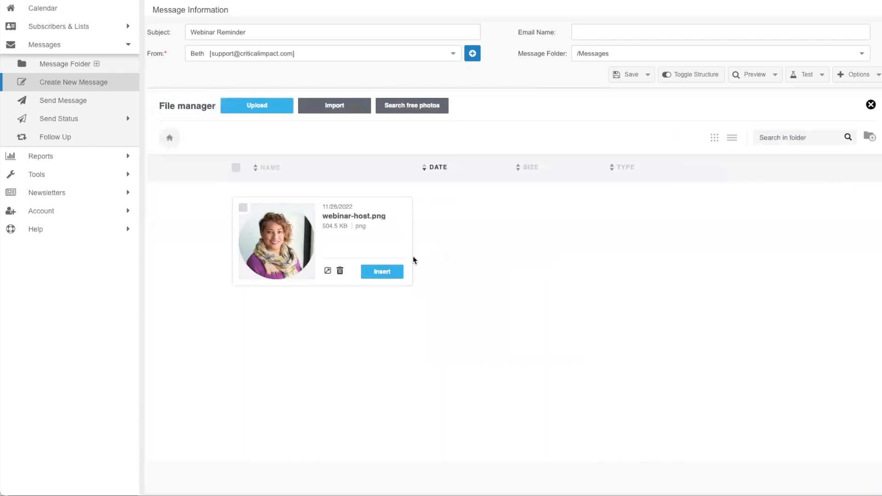
pyautogui.click(381, 272)
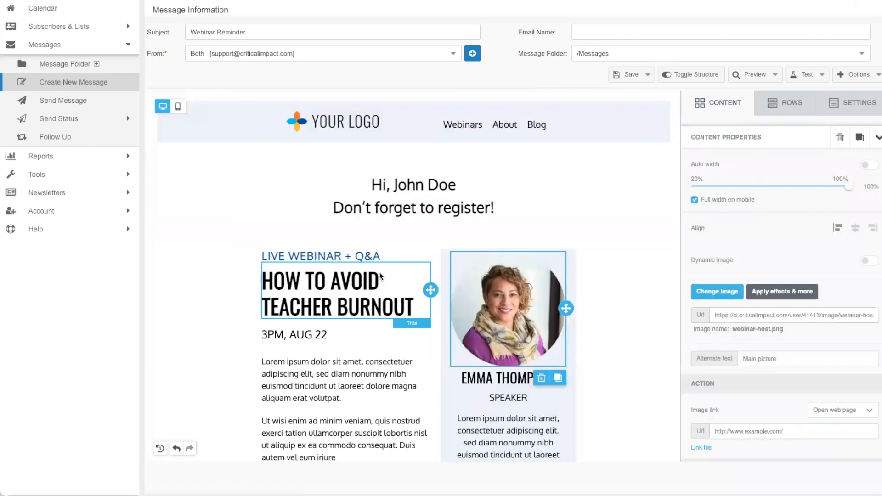
pyautogui.click(481, 342)
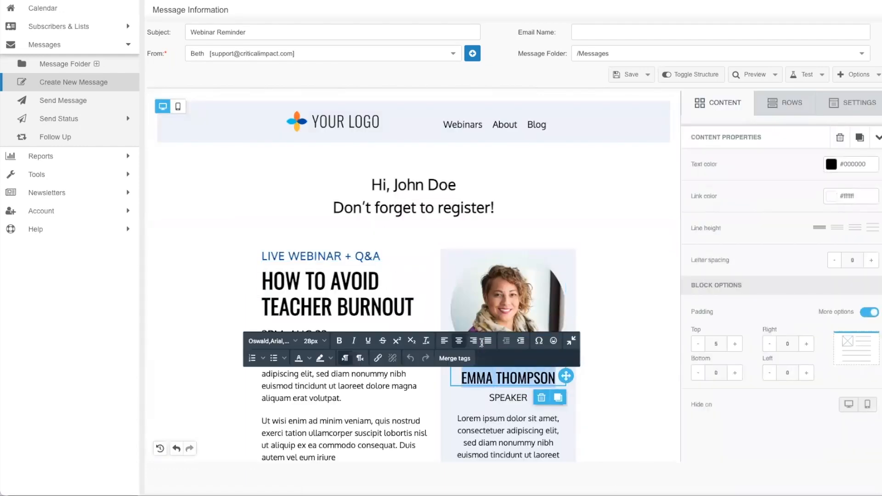
pyautogui.write('CRISTINA')
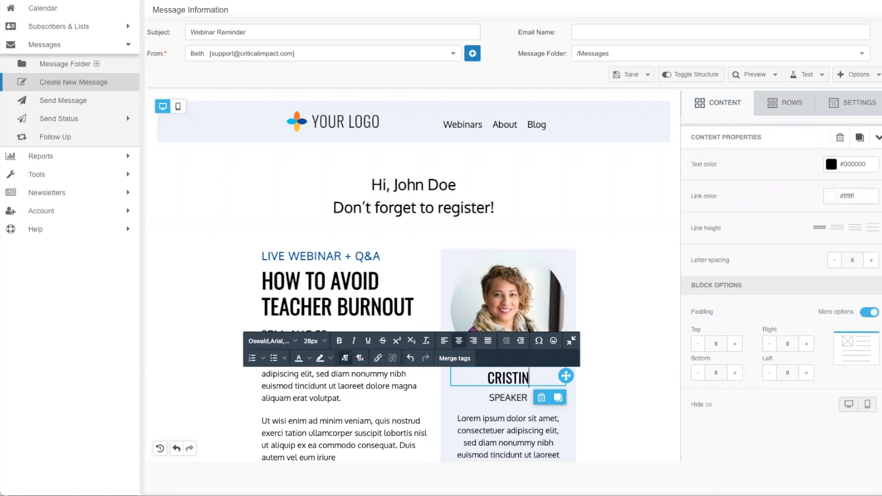
# - Replace the comma and sample name in the "Hi" greeting with the First Name merge tag
pyautogui.click(389, 187)
pyautogui.moveTo(389, 187); pyautogui.dragTo(456, 193)
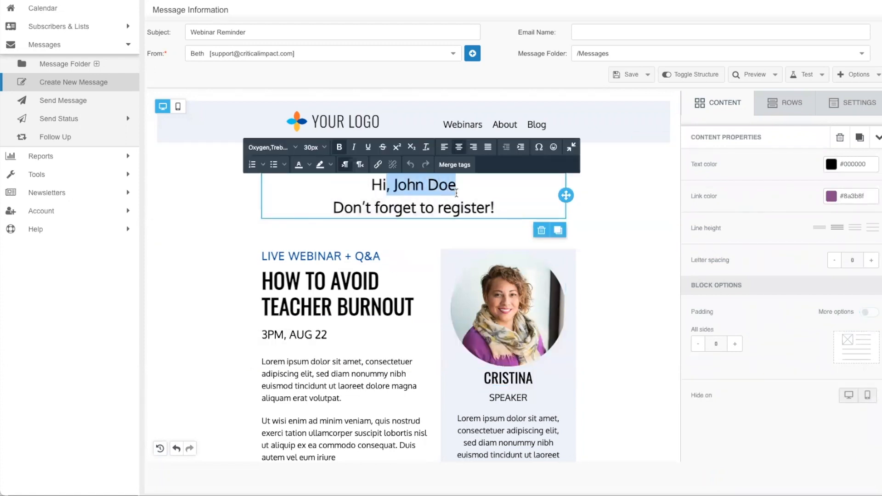
pyautogui.press('BackSpace')
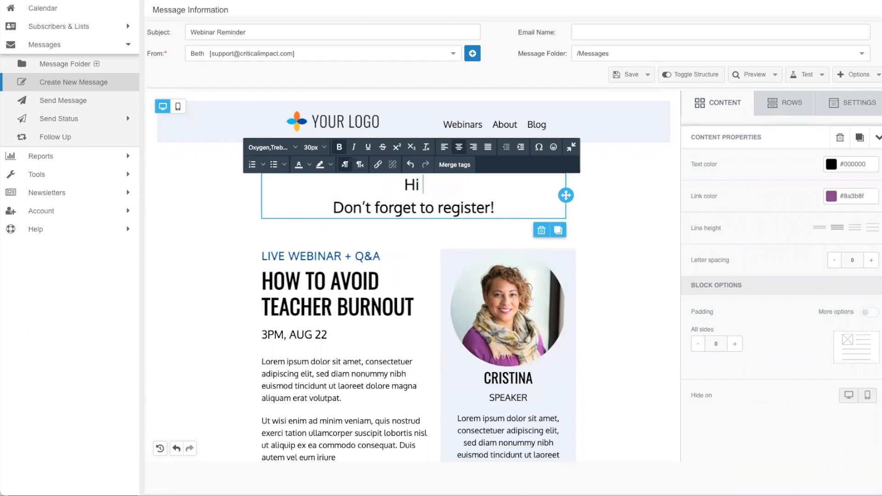
pyautogui.click(458, 166)
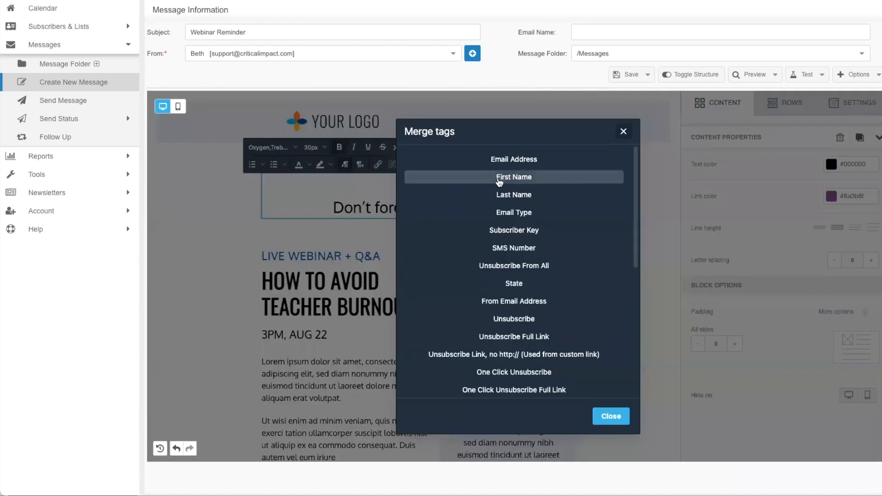
pyautogui.click(512, 178)
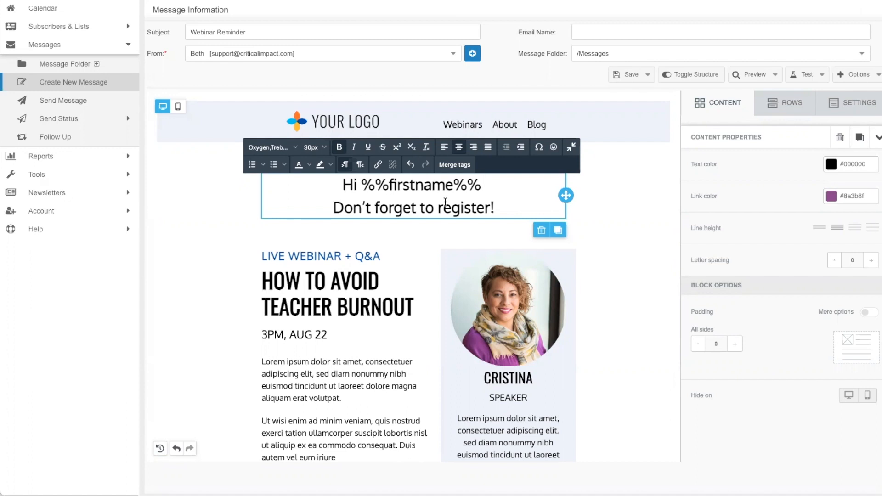
# - Change the main webinar title to "INCREASE ENGAGEMENT WITH THESE 3 TIPS"
pyautogui.click(285, 286)
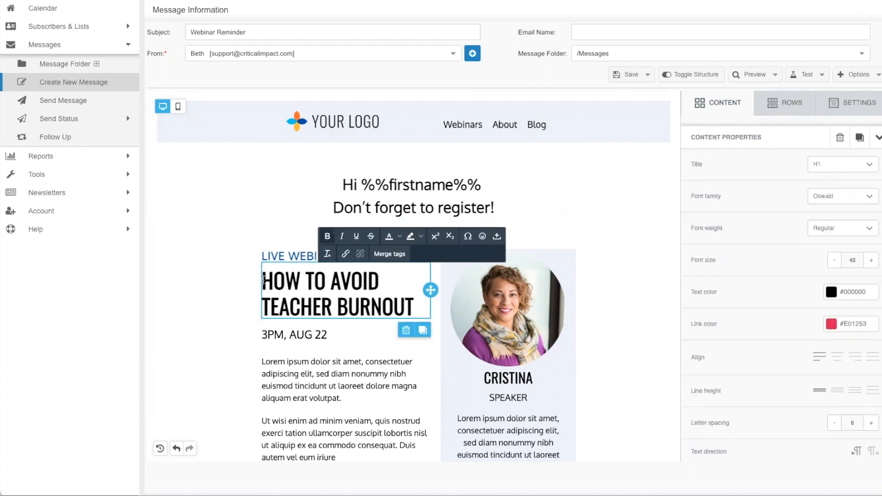
pyautogui.moveTo(262, 281); pyautogui.dragTo(411, 312)
pyautogui.write('INCREASE ENGAGEMENT WITH THESE 3 TIPS')
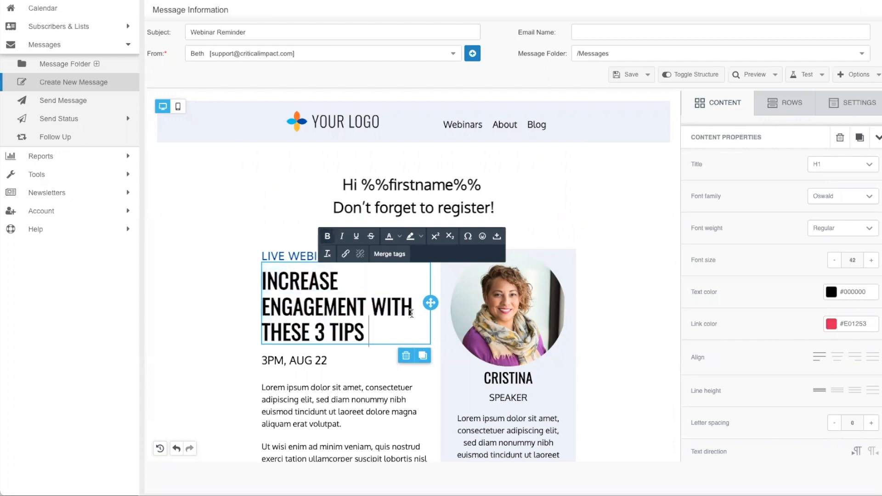
pyautogui.keyDown('shift'); pyautogui.click(263, 279); pyautogui.keyUp('shift')
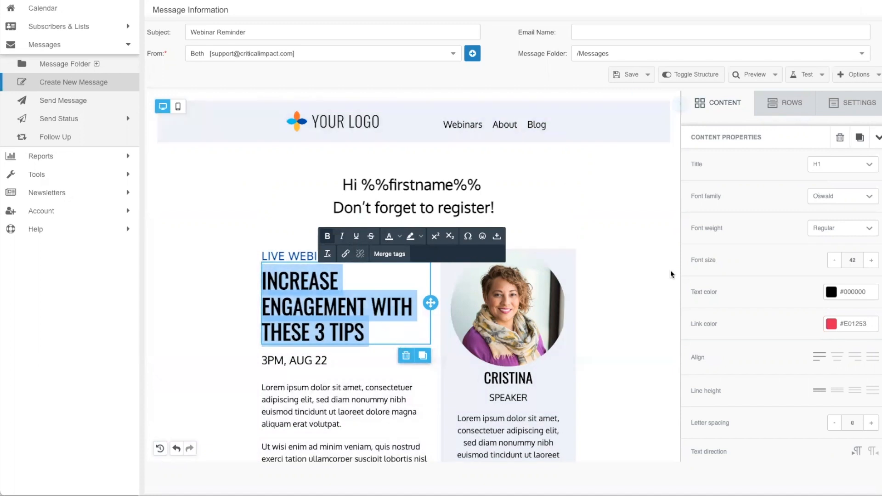
pyautogui.click(646, 310)
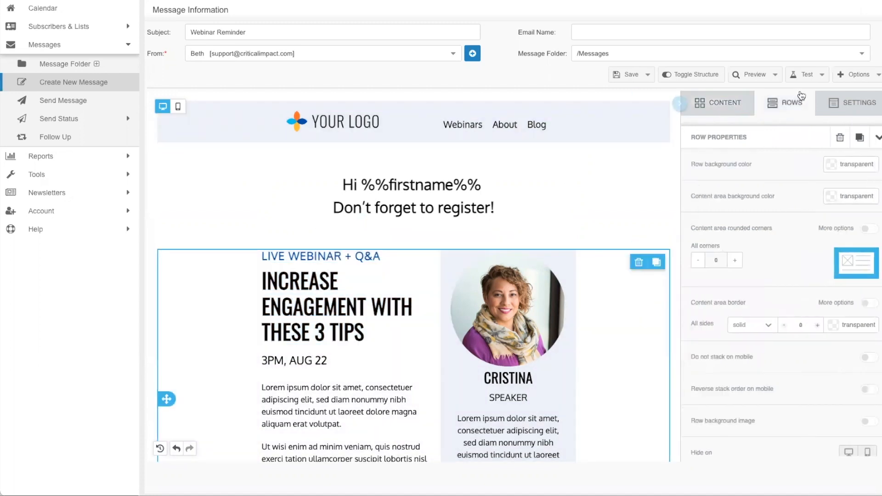
# - Insert a row with three equal columns directly above the WEBINARS button row
pyautogui.click(786, 103)
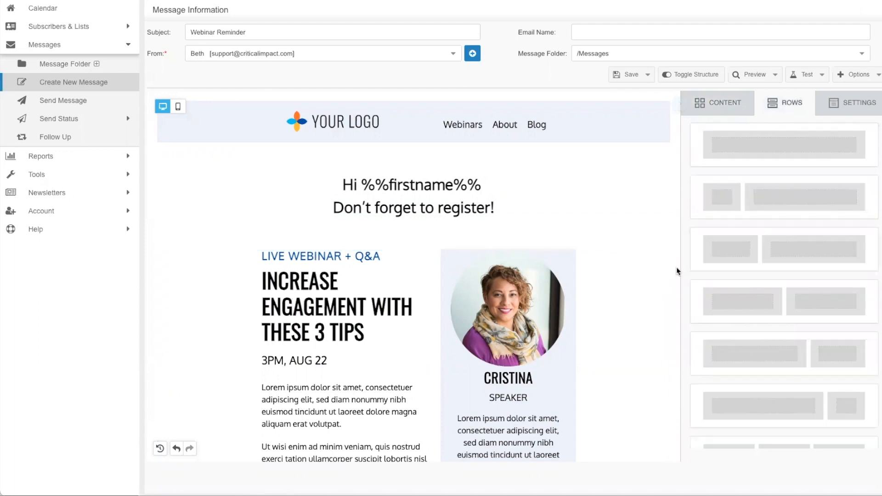
pyautogui.scroll(-8, 676, 271)
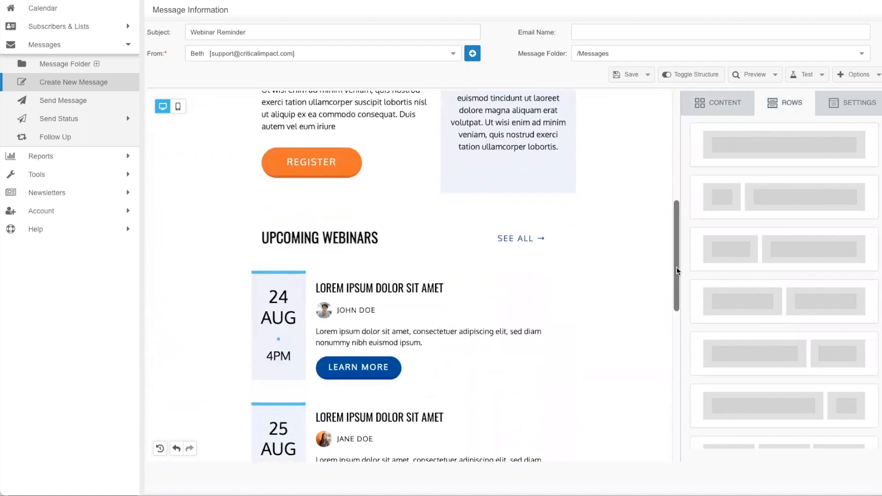
pyautogui.scroll(-9, 676, 270)
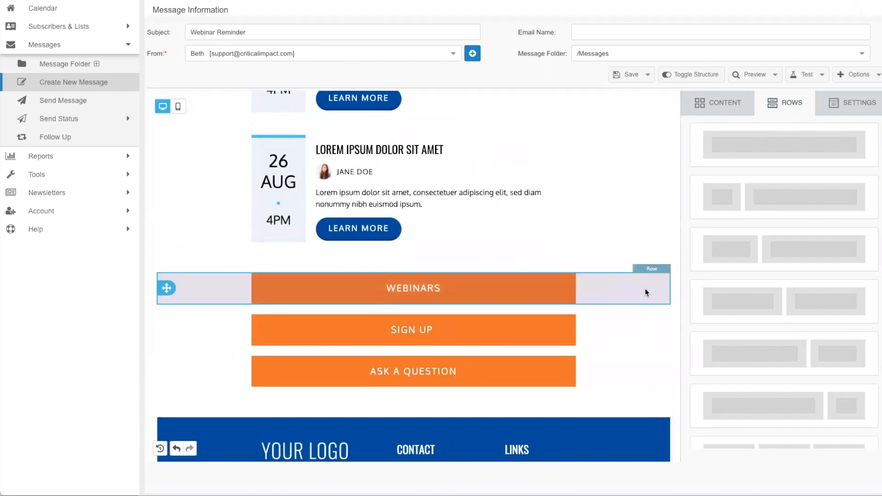
pyautogui.scroll(-4, 764, 296)
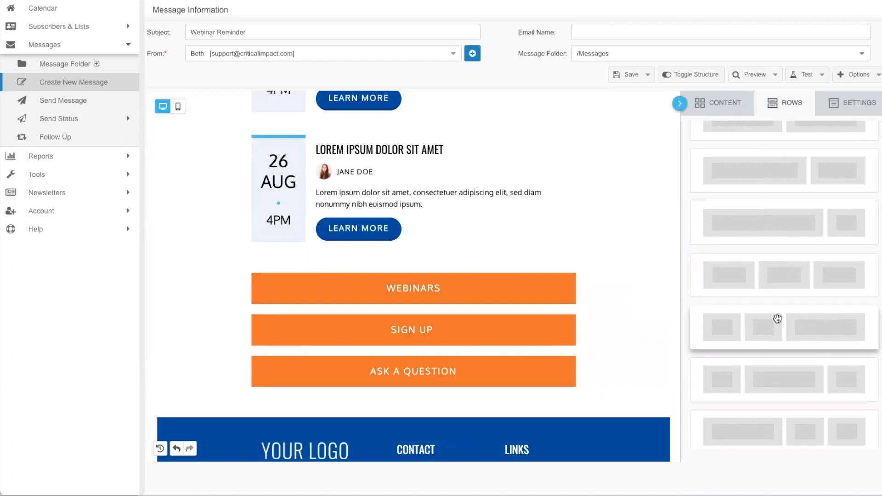
pyautogui.moveTo(783, 279); pyautogui.dragTo(582, 271)
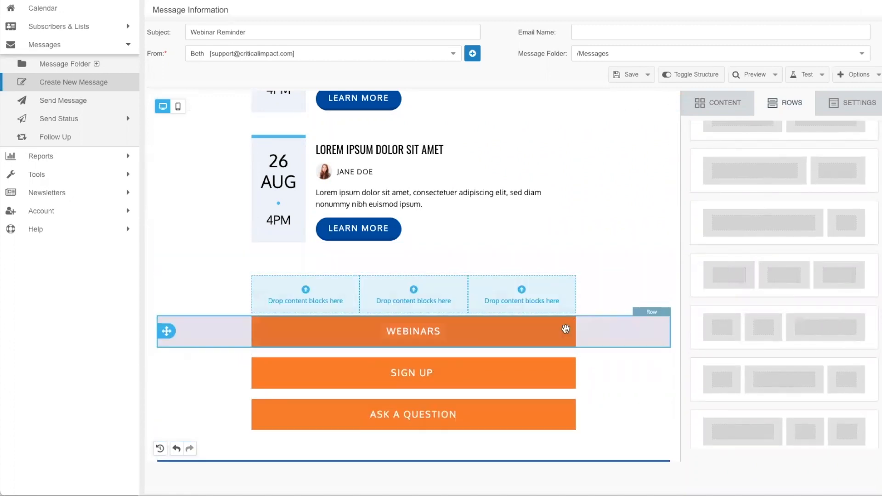
# - Move the WEBINARS, SIGN UP and ASK A QUESTION buttons into the three columns of the new row, in that order
pyautogui.moveTo(564, 331); pyautogui.dragTo(354, 296)
pyautogui.moveTo(565, 389); pyautogui.dragTo(469, 316)
pyautogui.moveTo(566, 450); pyautogui.dragTo(528, 296)
# - Give all three columns of the new button row orange backgrounds, using #ffa200 for the first and third columns
pyautogui.click(617, 289)
pyautogui.scroll(-5, 764, 297)
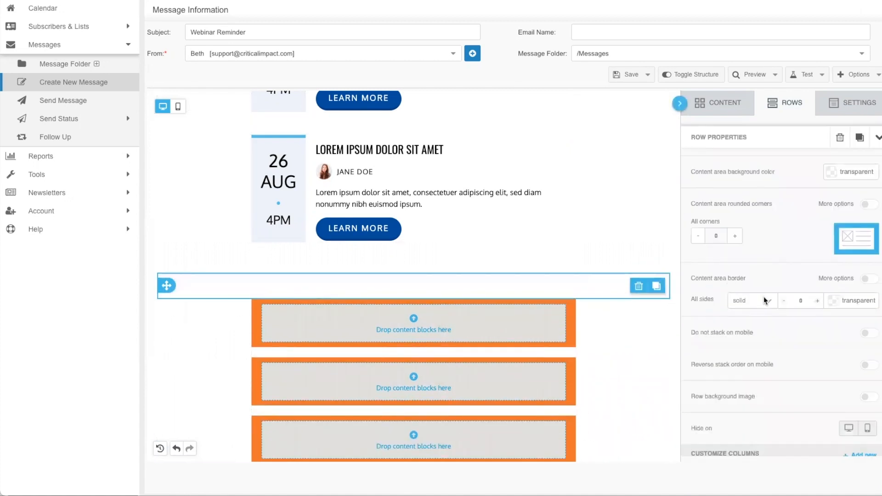
pyautogui.click(830, 310)
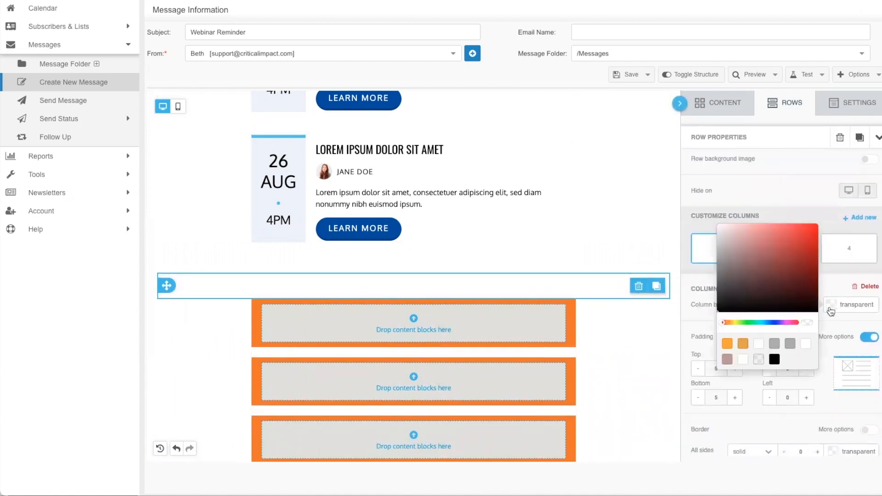
pyautogui.click(724, 346)
pyautogui.click(784, 249)
pyautogui.click(831, 389)
pyautogui.click(738, 434)
pyautogui.click(848, 330)
pyautogui.click(829, 390)
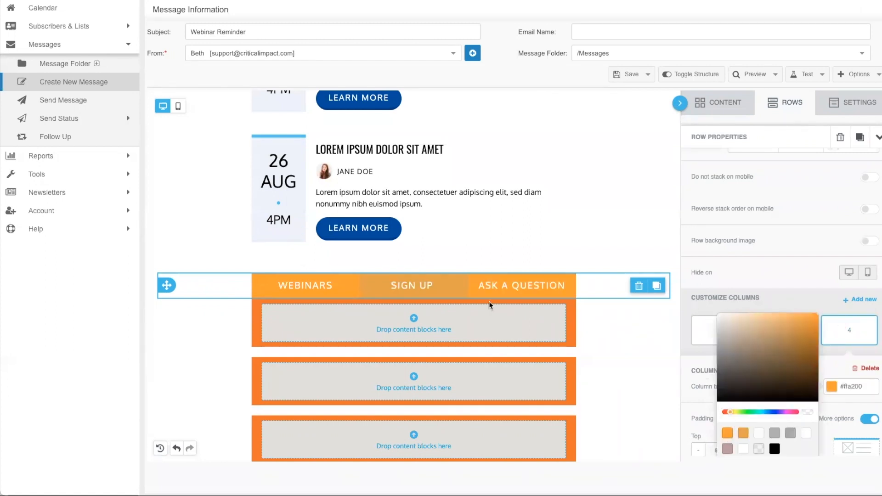
pyautogui.click(739, 434)
# - Set the background of the middle column behind SIGN UP to the yellow #ffc900
pyautogui.scroll(-3, 779, 281)
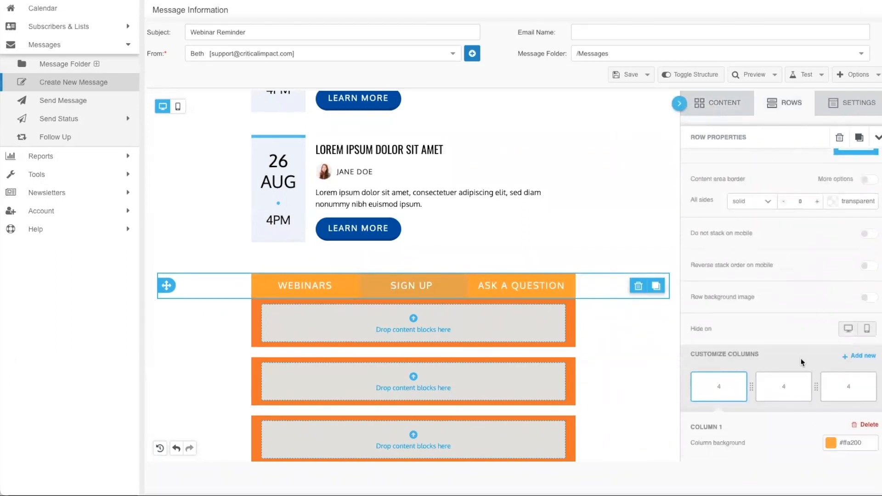
pyautogui.click(783, 388)
pyautogui.click(828, 443)
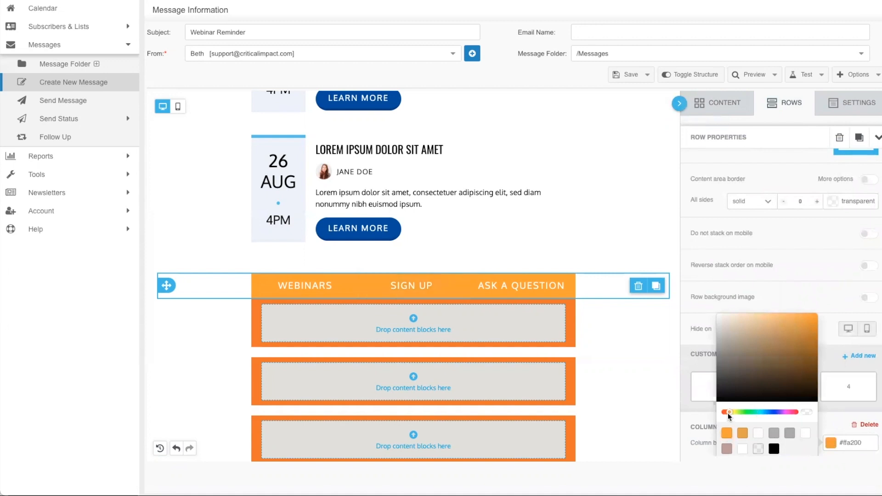
pyautogui.moveTo(727, 412); pyautogui.dragTo(731, 412)
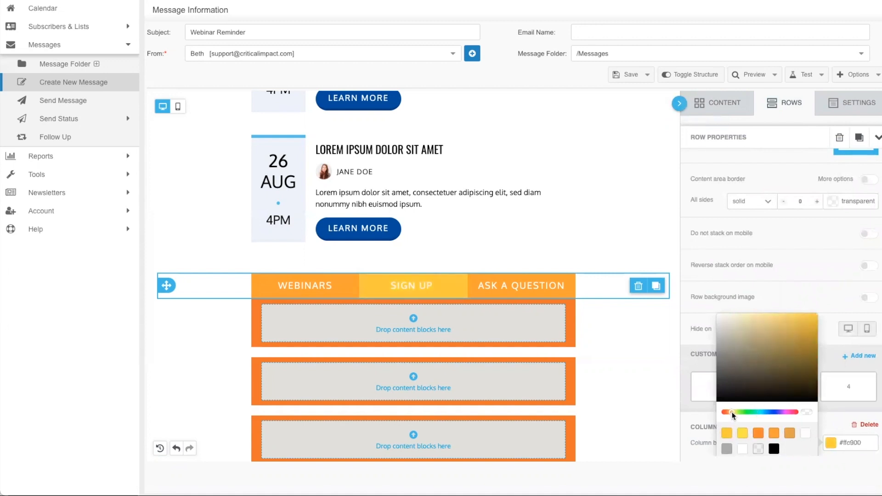
# - Delete the three empty orange rows below the three-column button row, plus one leftover spacer row
pyautogui.click(616, 327)
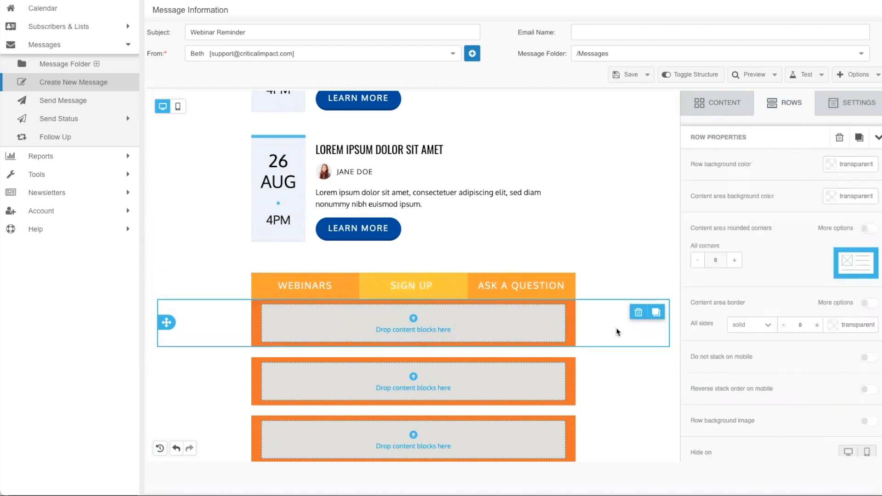
pyautogui.click(637, 312)
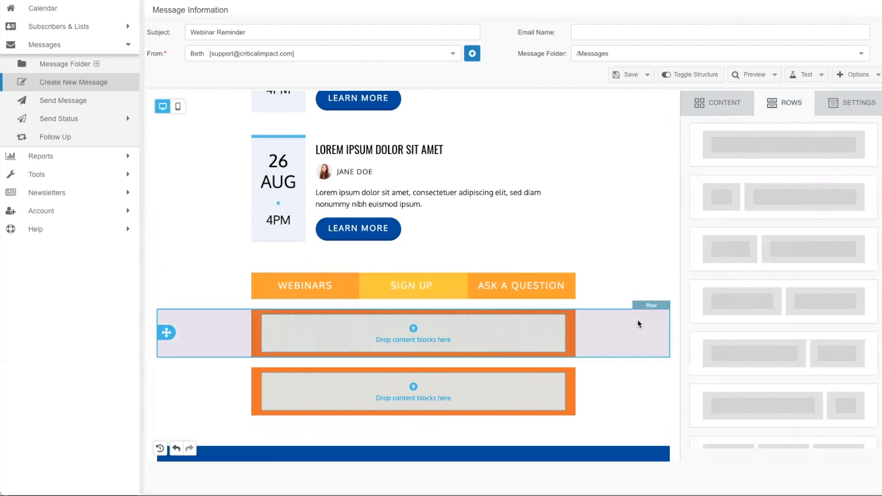
pyautogui.click(634, 315)
pyautogui.click(635, 318)
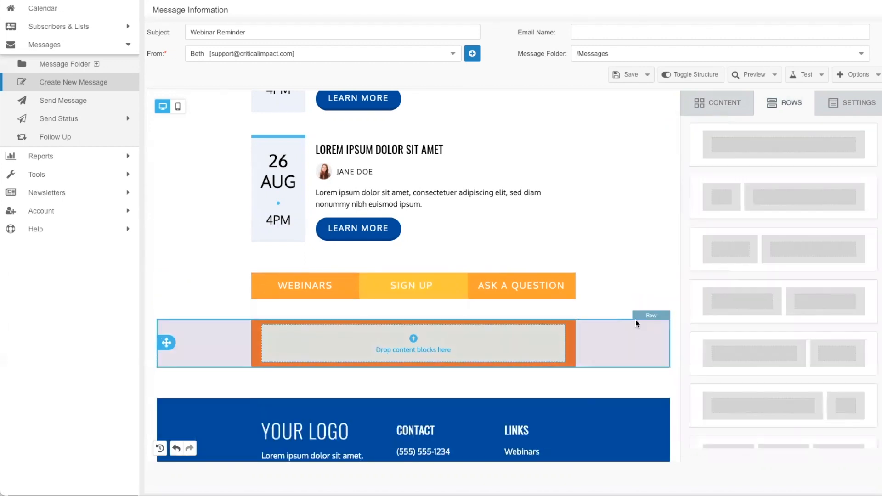
pyautogui.click(635, 323)
pyautogui.click(636, 331)
pyautogui.click(638, 316)
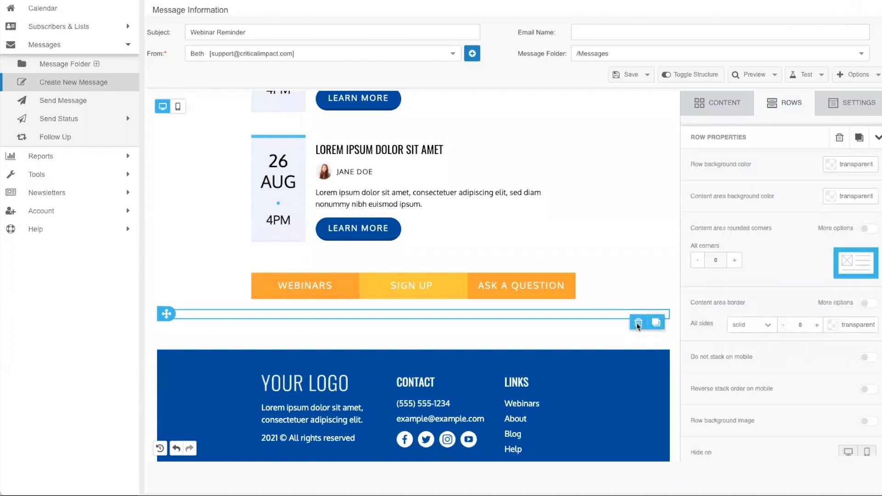
pyautogui.click(638, 323)
pyautogui.click(644, 292)
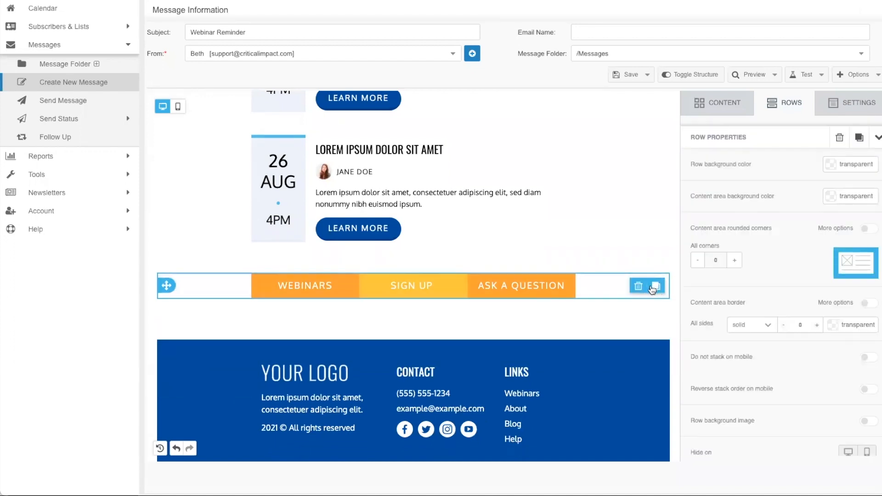
pyautogui.scroll(10, 622, 180)
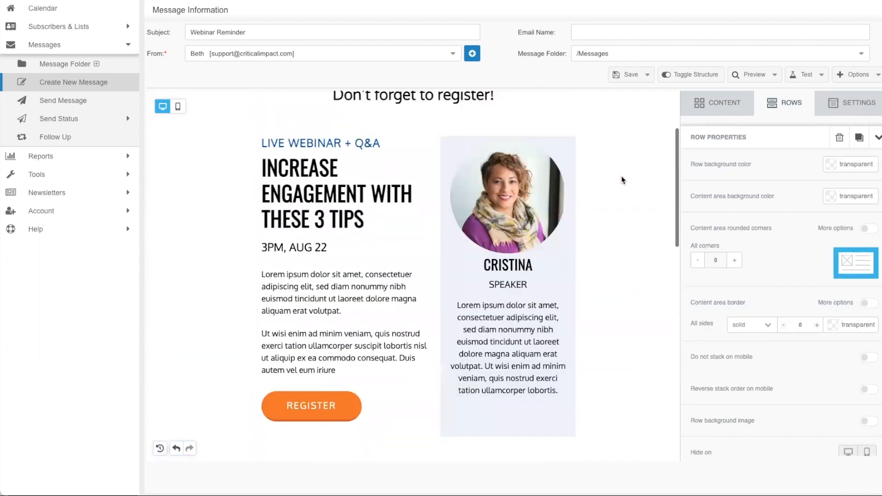
# - Check the email's mobile layout from the header through the speaker section, and return to the desktop layout
pyautogui.click(561, 196)
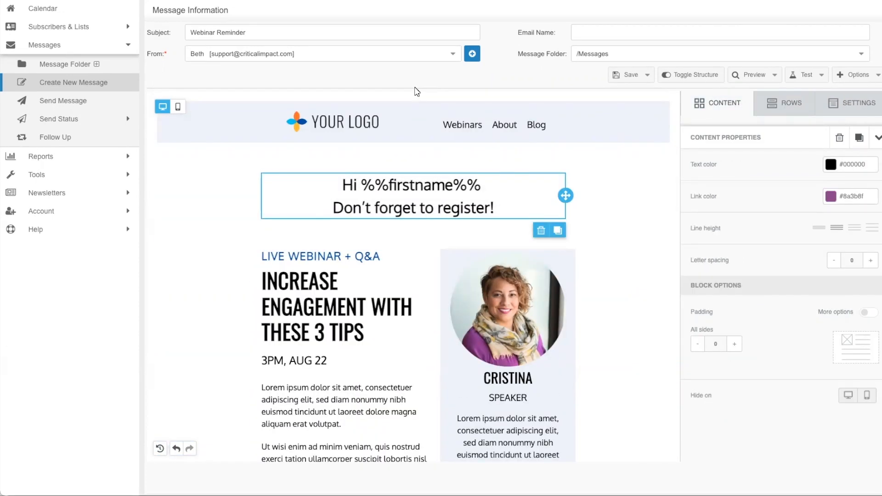
pyautogui.click(179, 109)
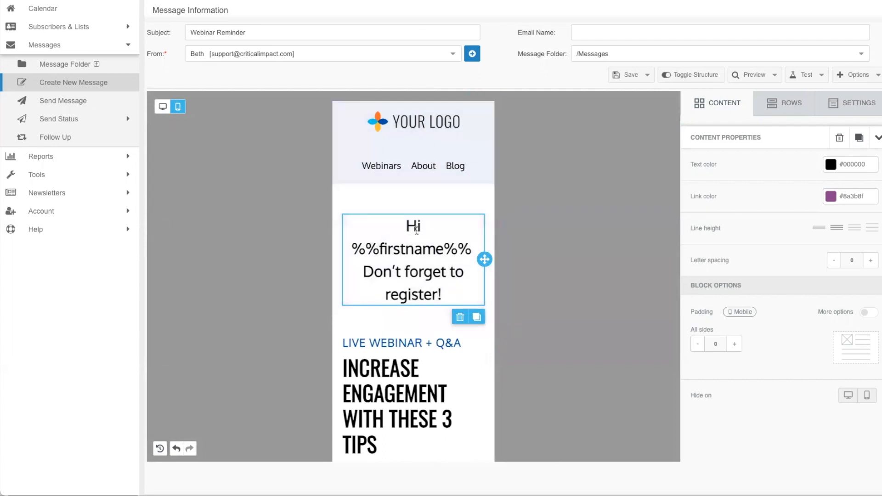
pyautogui.scroll(-6, 416, 229)
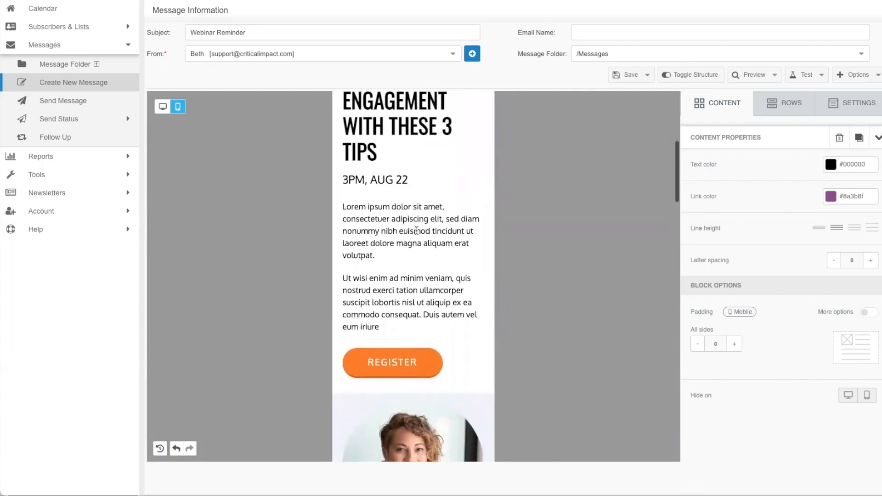
pyautogui.scroll(-5, 416, 230)
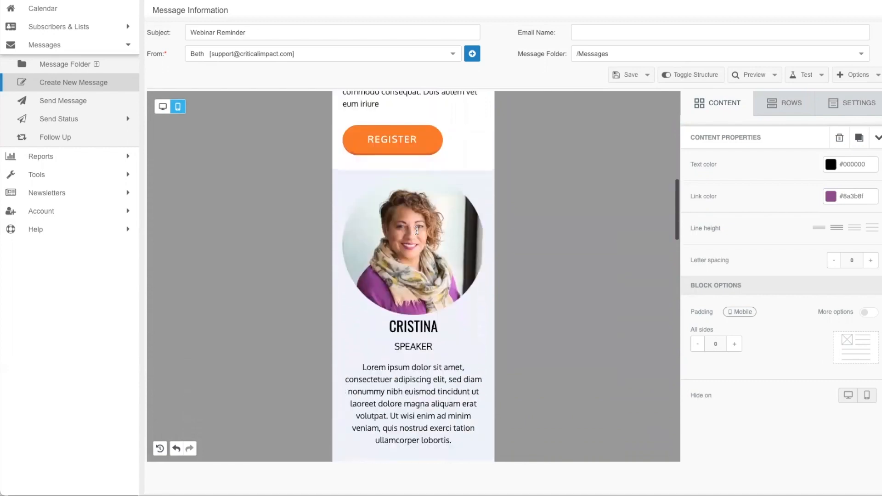
pyautogui.scroll(10, 417, 229)
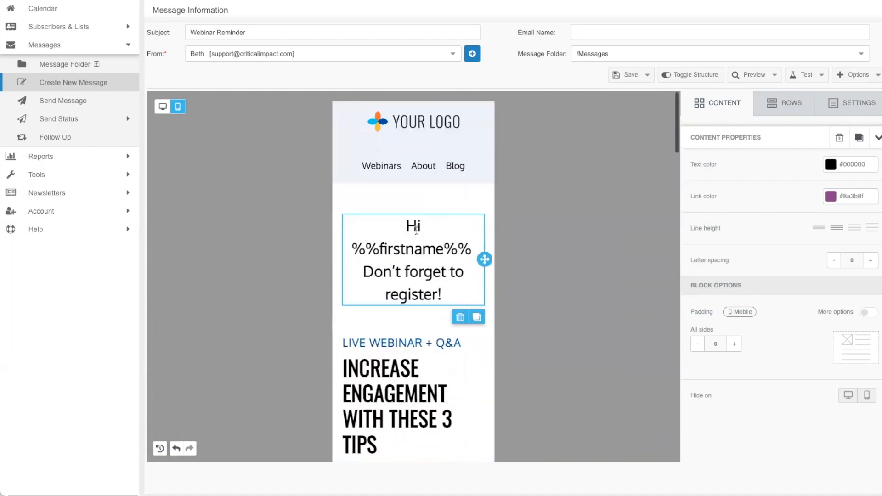
pyautogui.click(160, 108)
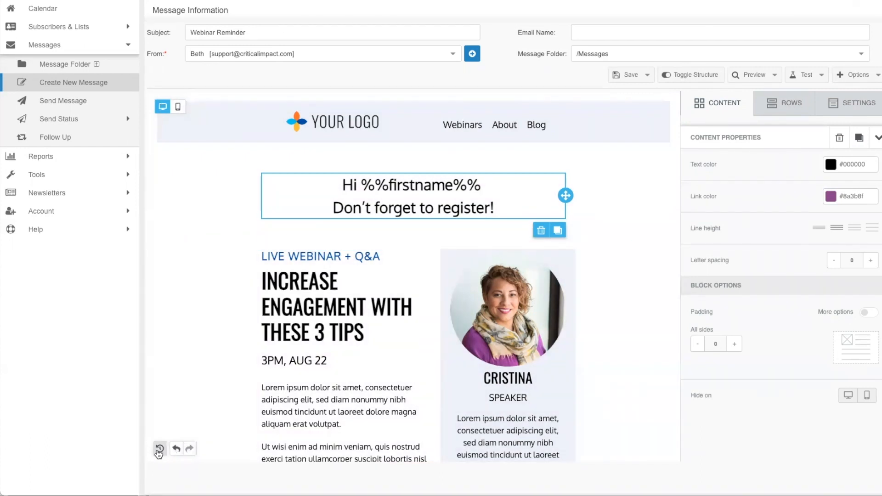
# - Place the text cursor in the "Don't forget to register!" greeting block and save the Webinar Reminder message
pyautogui.click(501, 208)
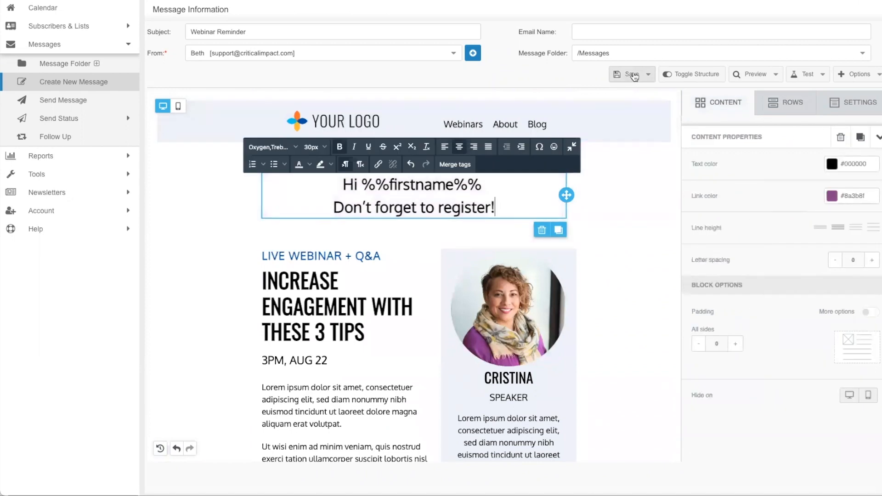
pyautogui.click(632, 74)
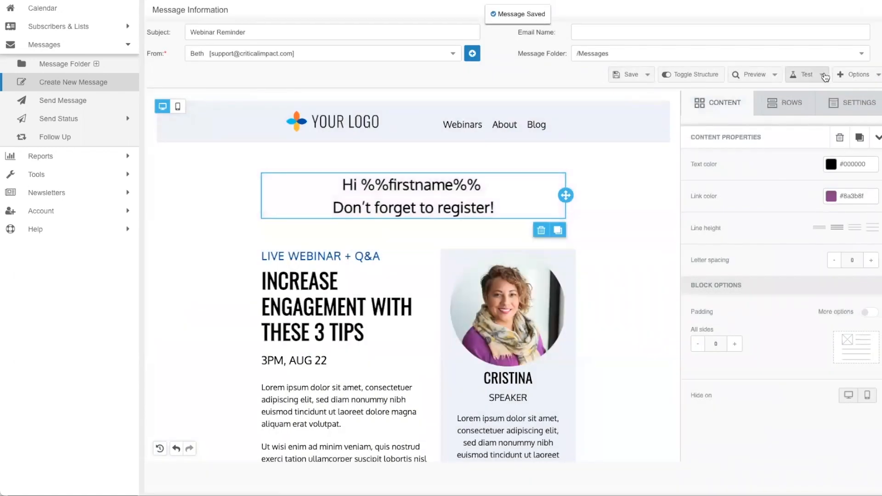
# - Open the Send Test Email options for the message and add another recipient address field
pyautogui.click(825, 76)
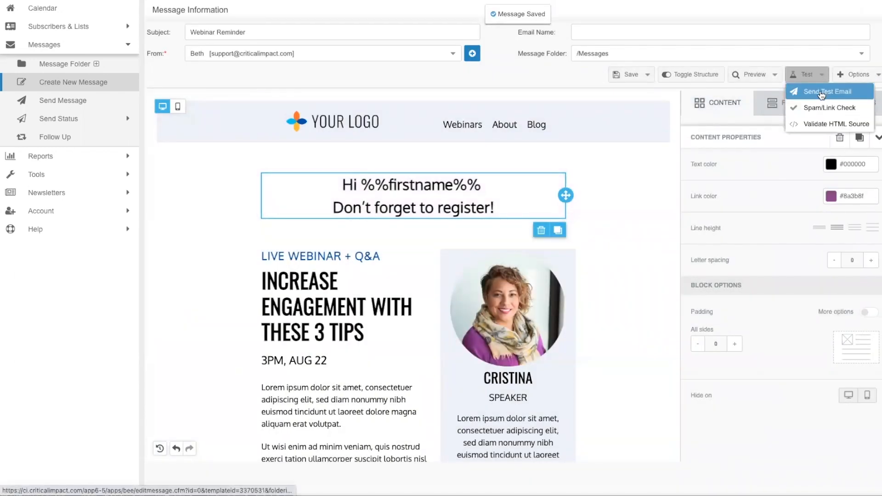
pyautogui.click(822, 94)
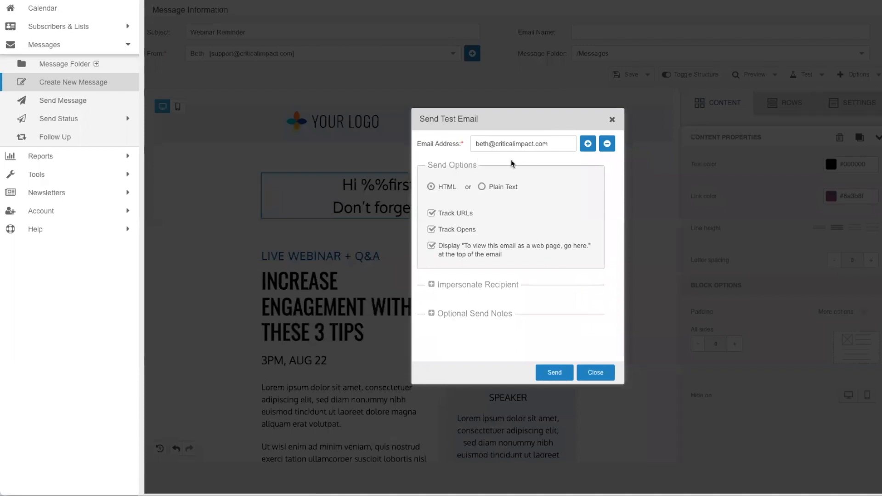
pyautogui.click(587, 148)
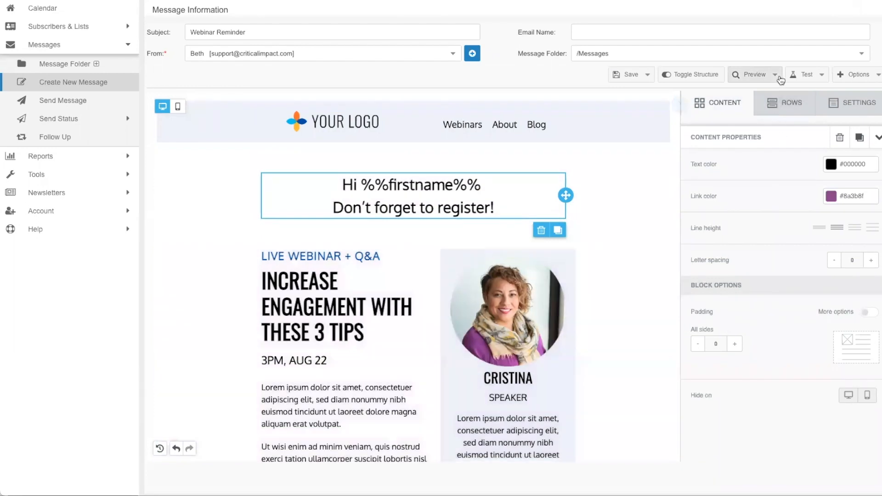
# - Open the Inbox Preview of the email and look through the mobile client screenshots down to the iPhone 14 models
pyautogui.click(776, 75)
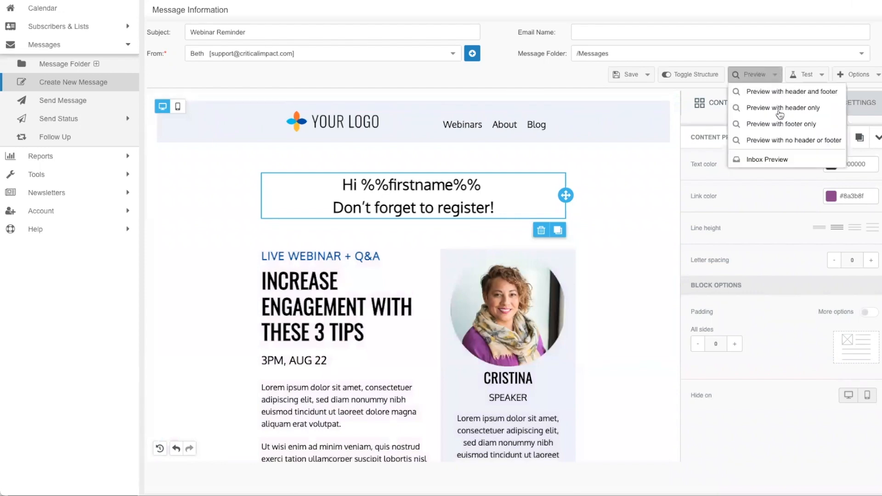
pyautogui.click(769, 160)
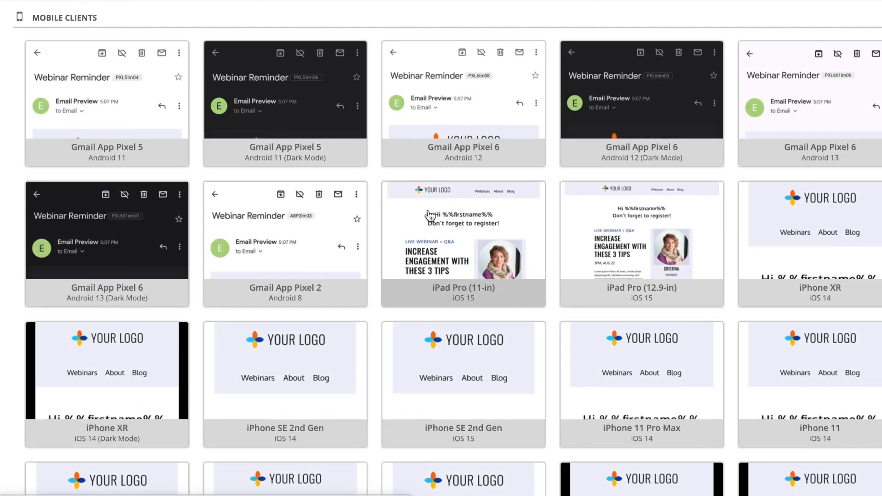
pyautogui.scroll(-3, 430, 216)
pyautogui.scroll(-5, 429, 216)
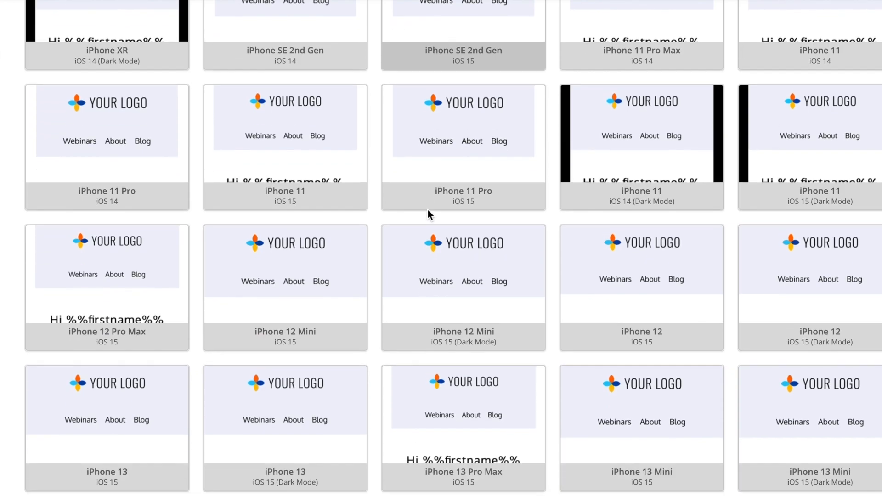
pyautogui.scroll(-3, 430, 216)
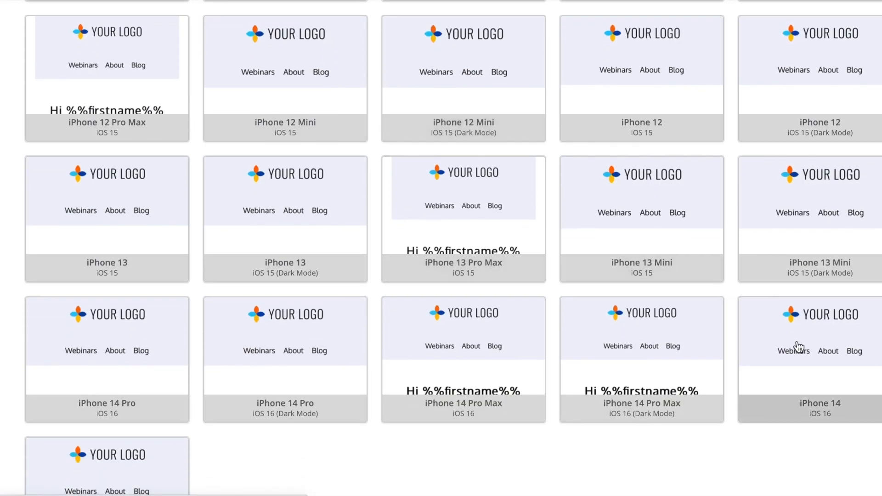
# - Open the iPhone 14 (iOS 16) preview and examine the email body down to the REGISTER button
pyautogui.click(797, 348)
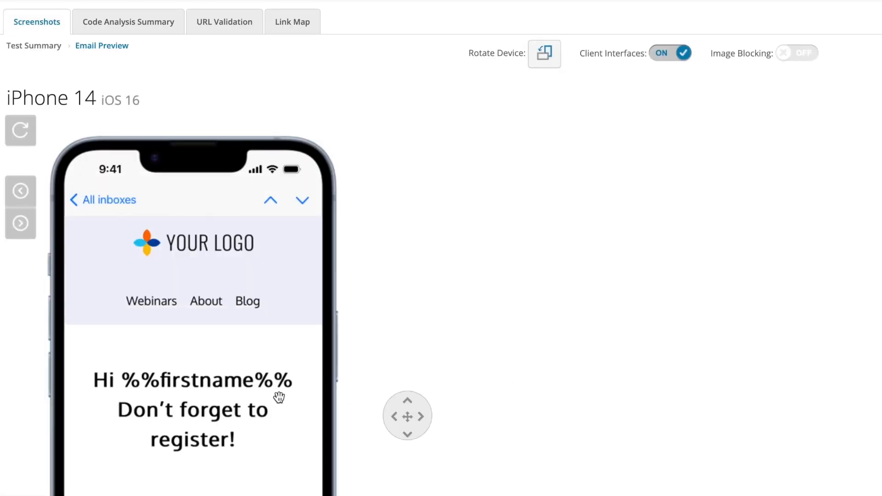
pyautogui.scroll(-3, 279, 397)
pyautogui.moveTo(259, 401); pyautogui.dragTo(256, 286)
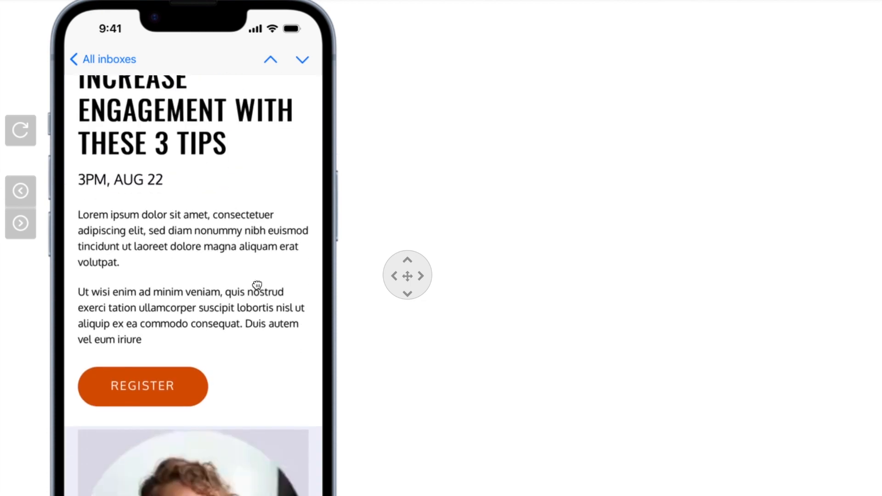